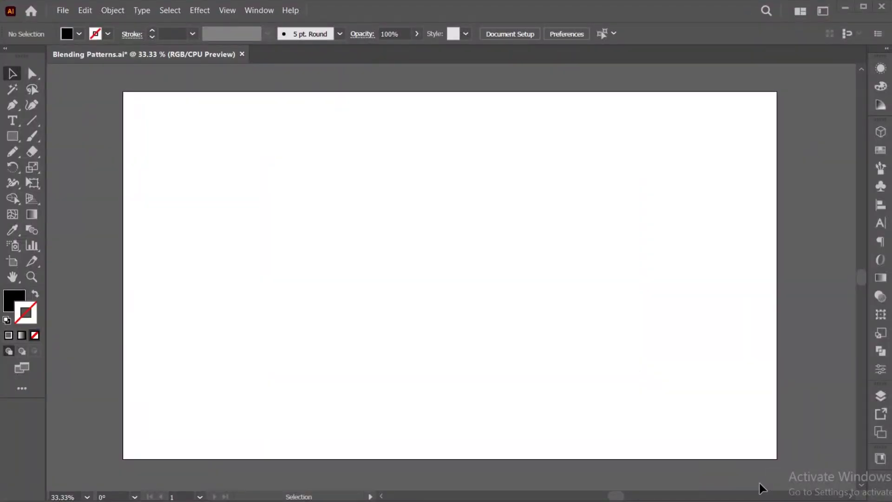
Draw a black-filled rectangle spanning the whole artboard, then deselect it
click(13, 137)
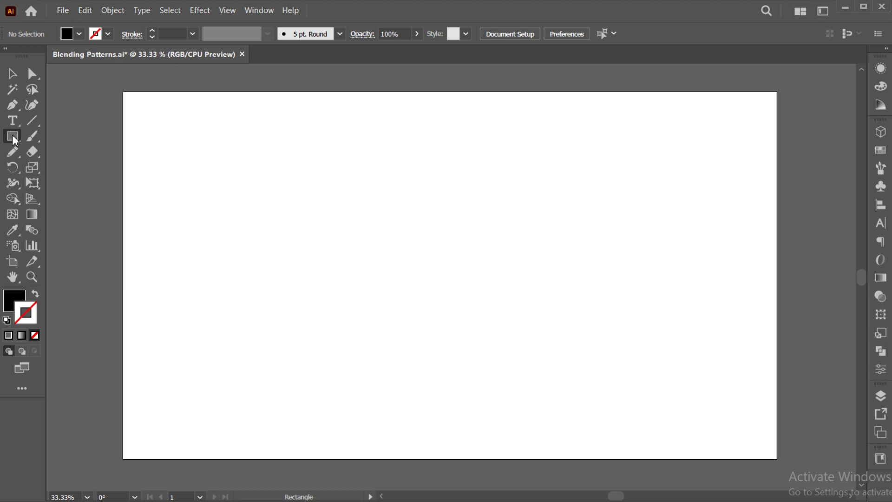
drag(109, 90, 783, 468)
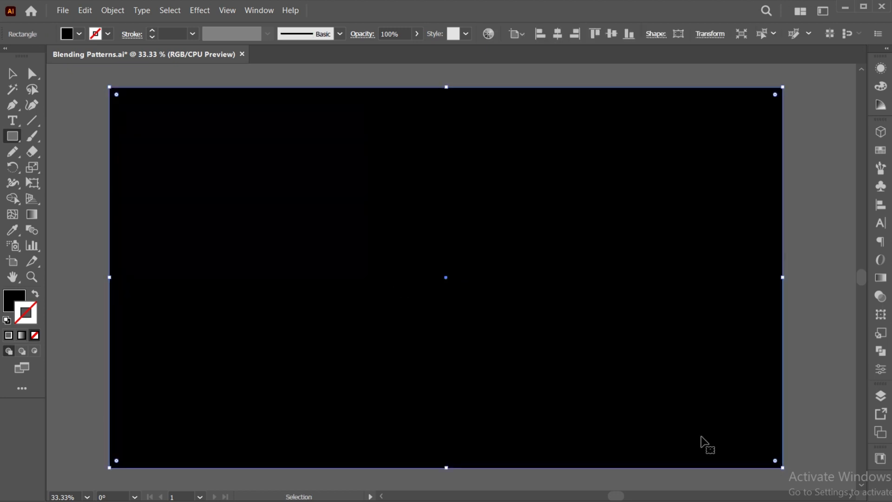
key(ctrl+shift+a)
scroll(697, 433, up, 1)
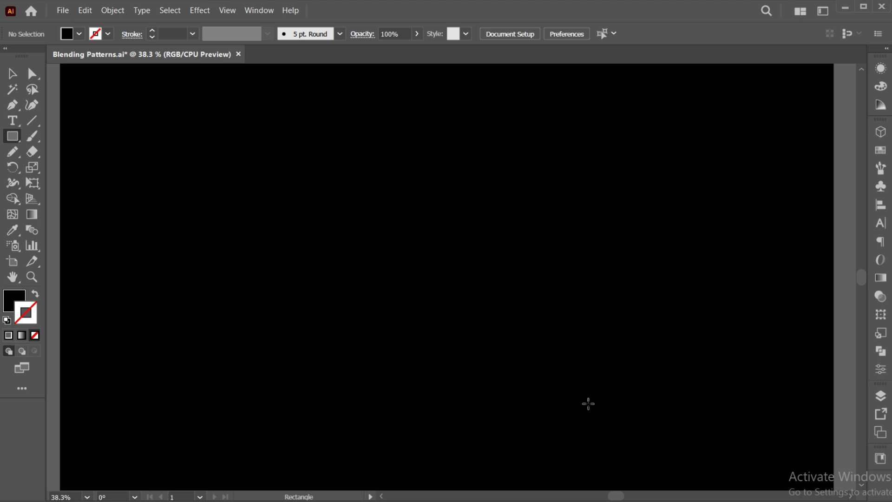
Draw a vertical line near the left edge and give it a white stroke
click(30, 122)
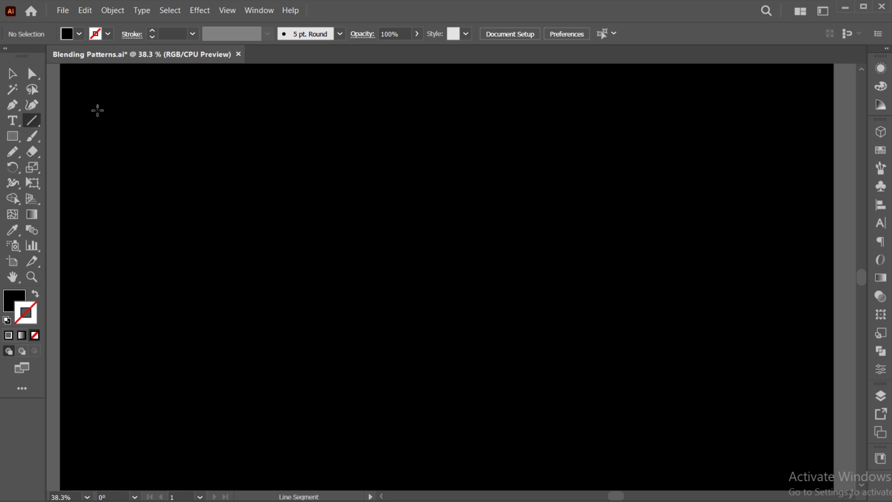
drag(109, 406, 108, 406)
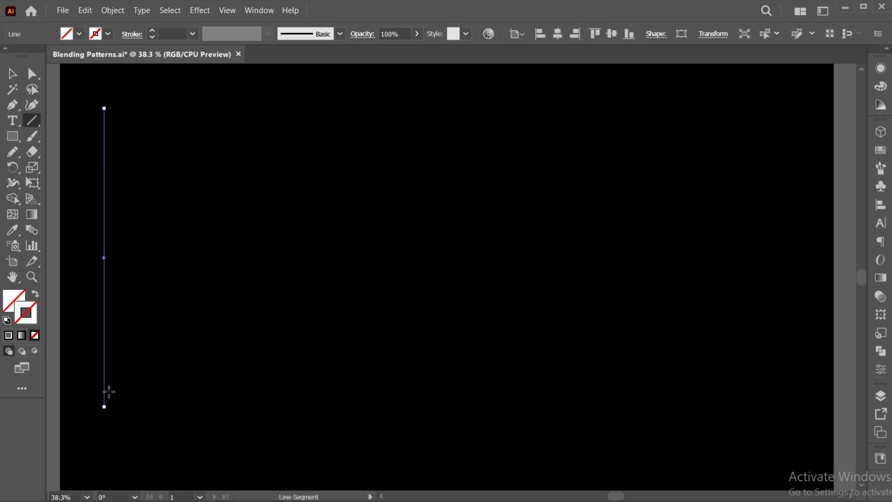
double_click(36, 315)
click(142, 149)
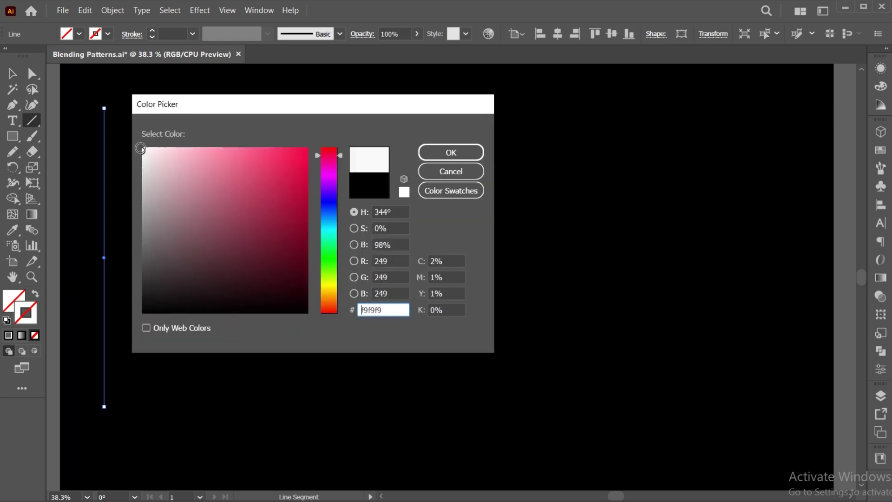
click(444, 154)
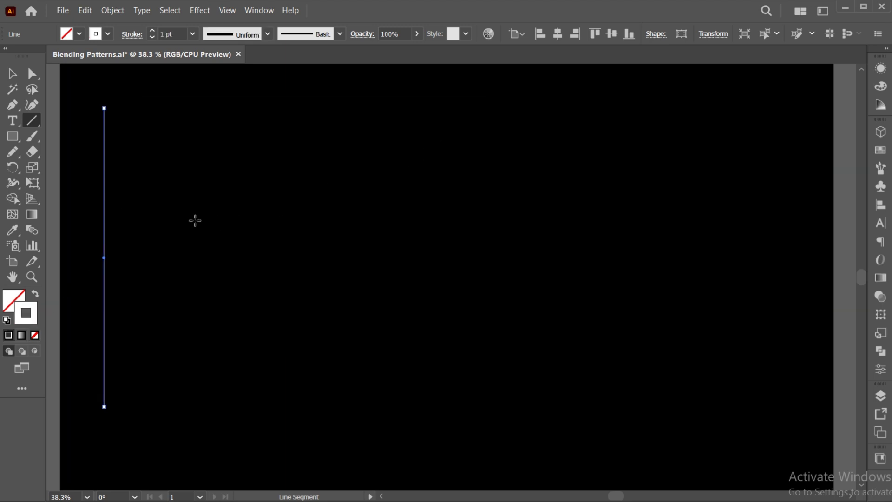
Duplicate the white line further right and select both lines
key(v)
drag(103, 260, 232, 276)
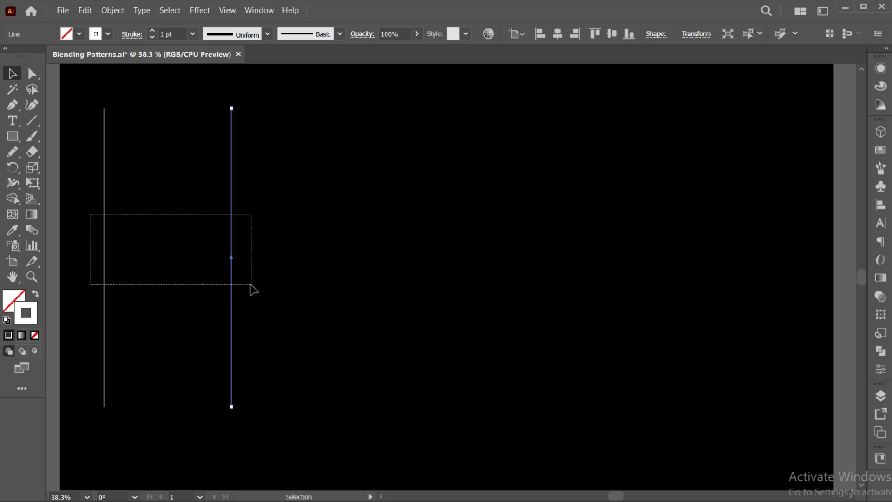
drag(128, 242, 251, 288)
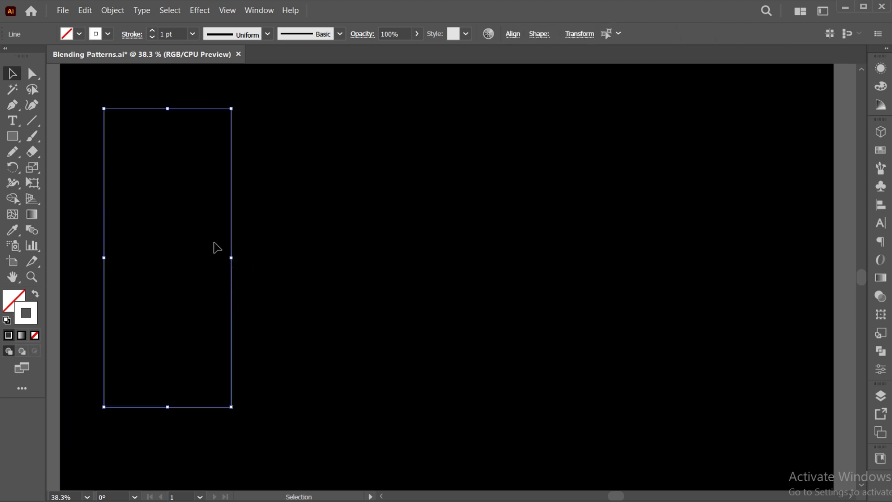
click(112, 11)
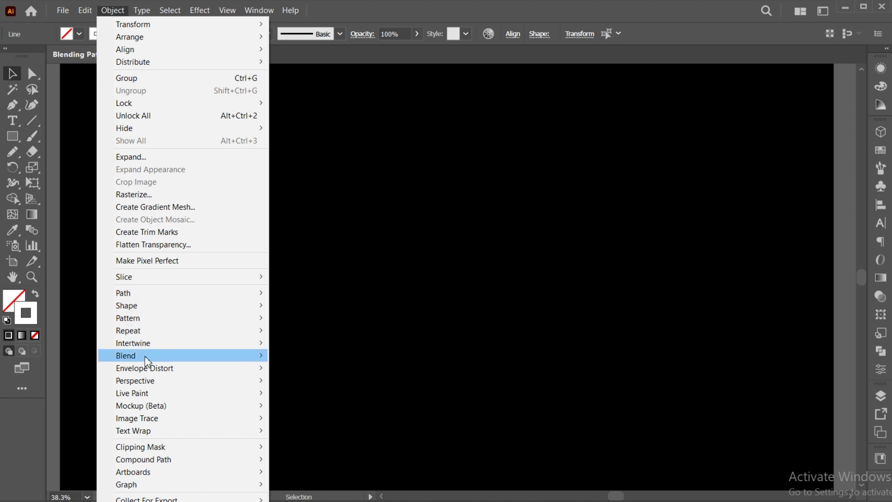
mouse_move(127, 356)
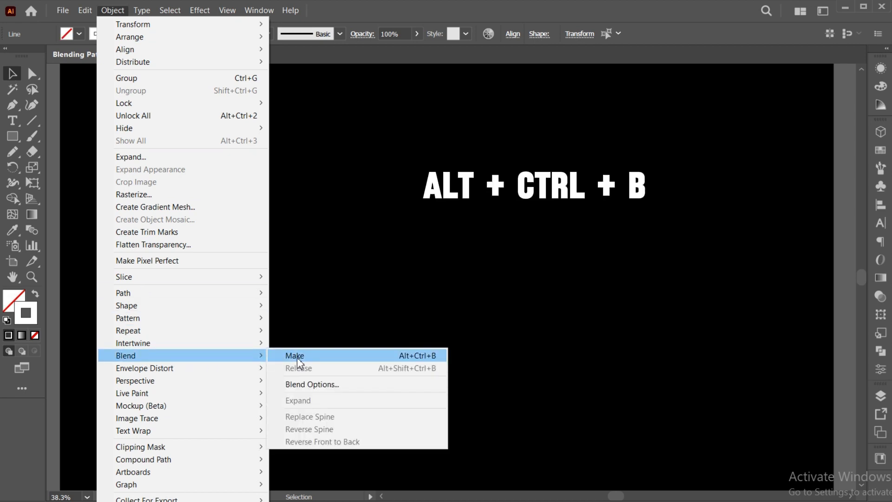
Blend the two lines and set blend spacing to 25 specified steps
click(297, 358)
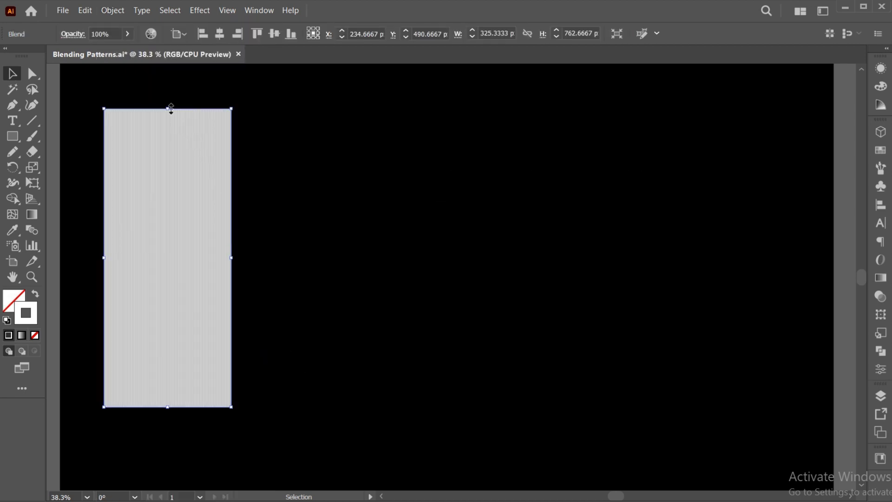
click(115, 11)
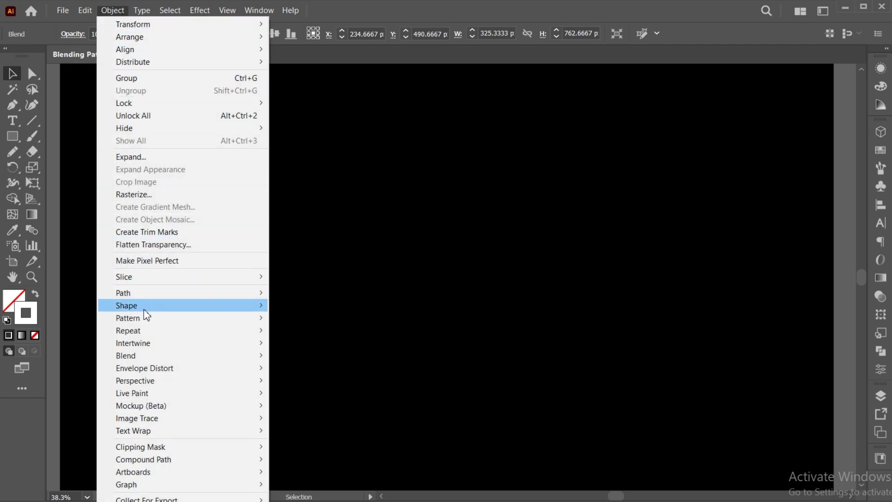
mouse_move(127, 355)
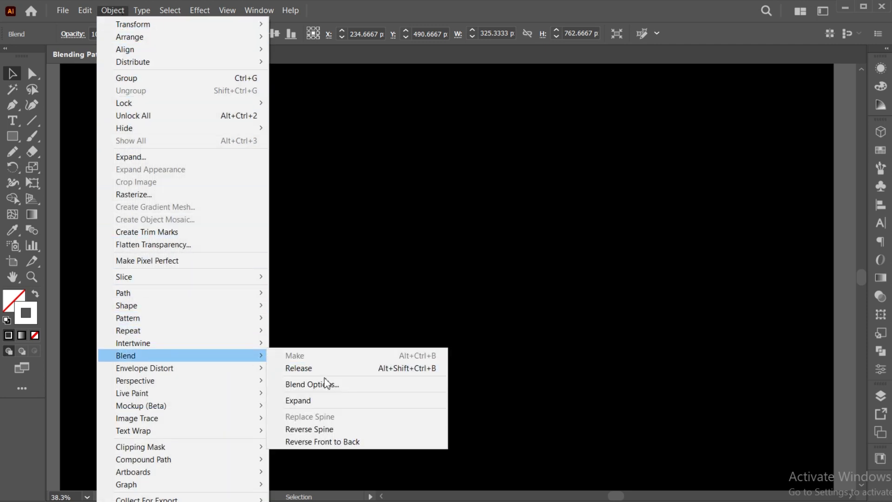
click(330, 388)
click(384, 187)
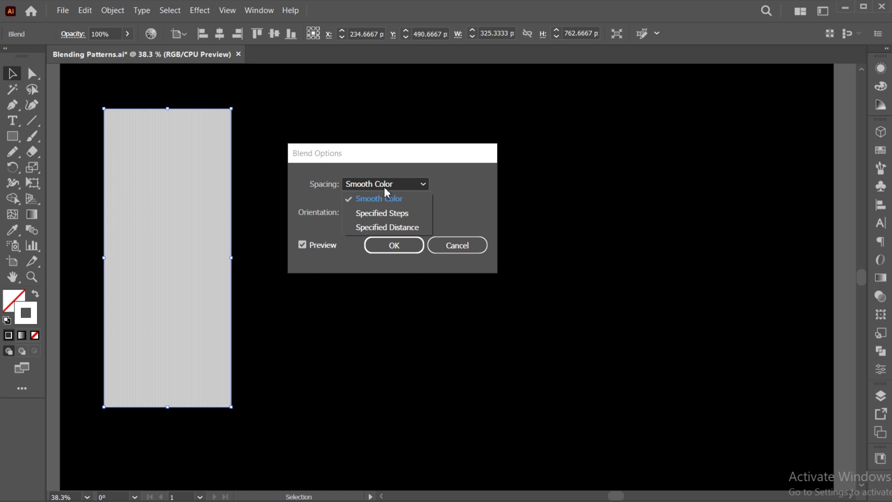
click(383, 213)
text(250)
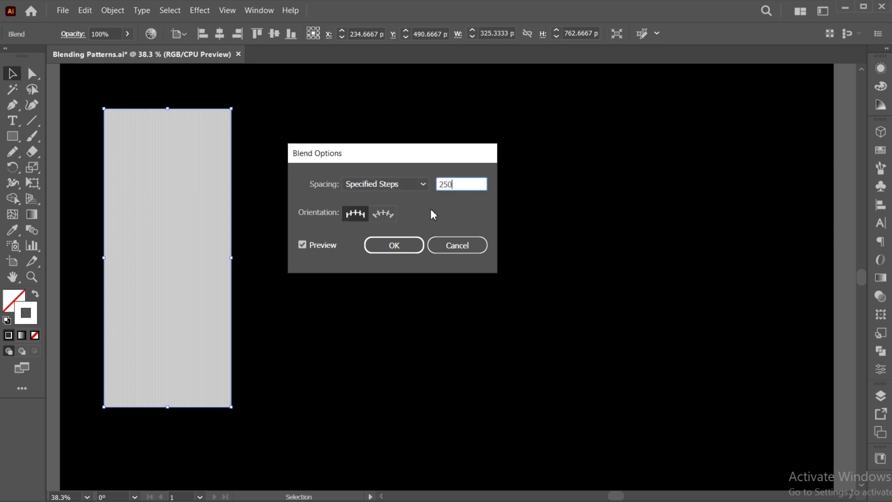
click(394, 245)
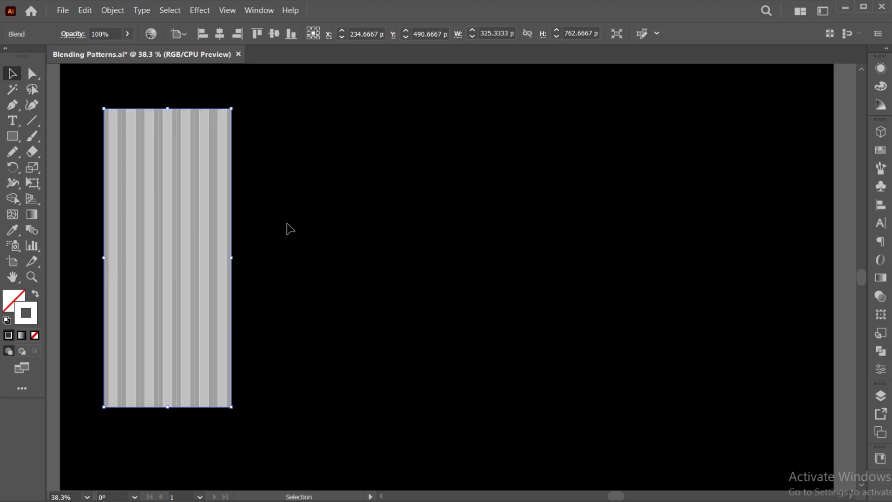
Sketch a looping freehand curve with the Pencil tool right of the stripes
double_click(16, 153)
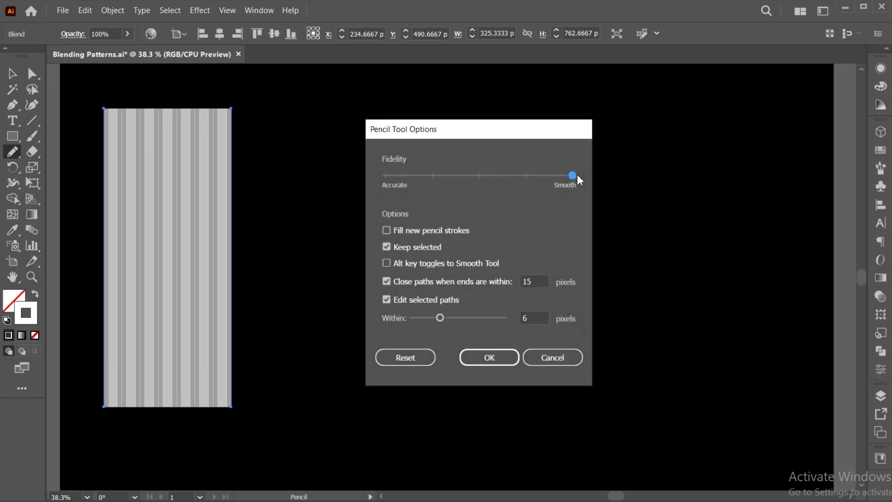
click(492, 357)
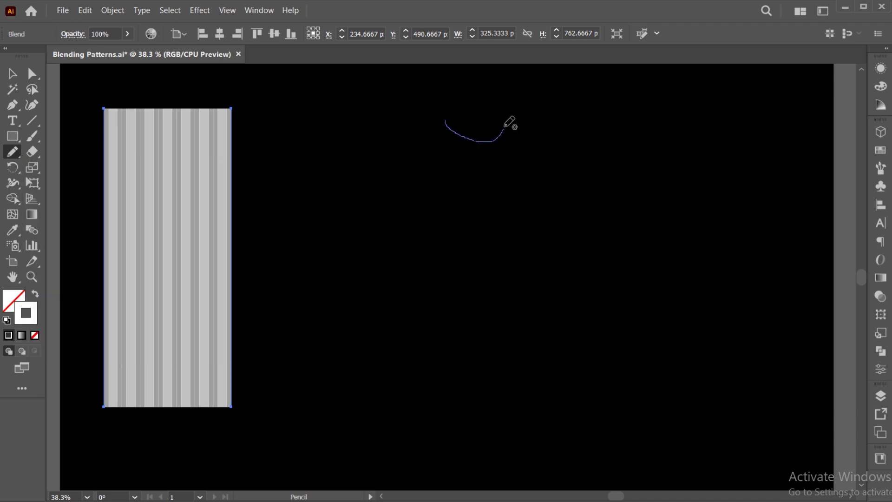
drag(529, 244, 458, 363)
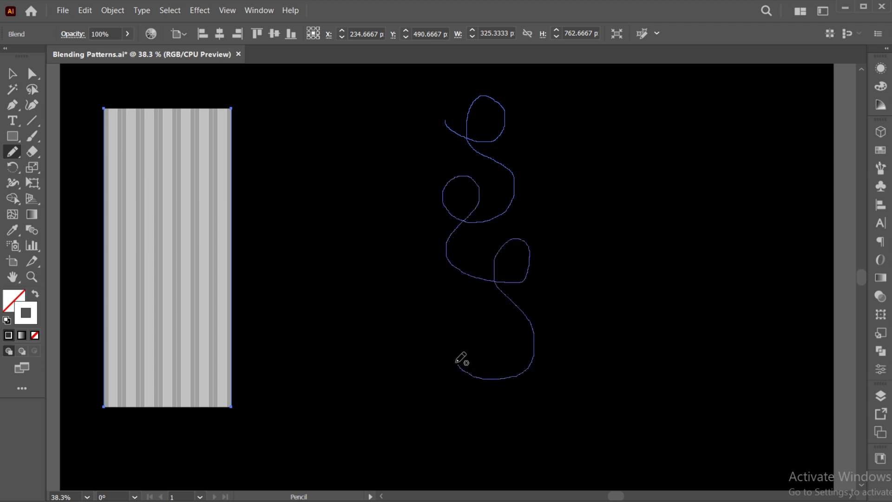
drag(466, 315, 486, 287)
drag(455, 158, 445, 124)
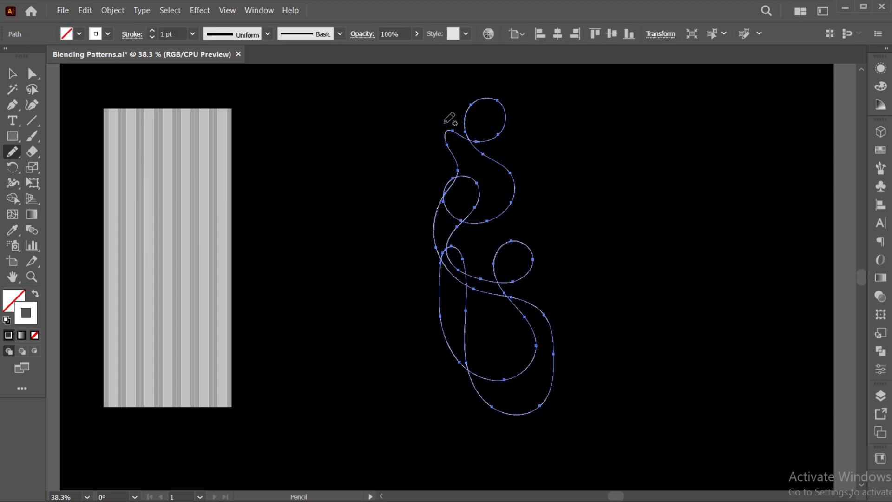
Move the looping curve over the striped blend column
key(v)
drag(453, 222, 137, 214)
drag(262, 149, 135, 212)
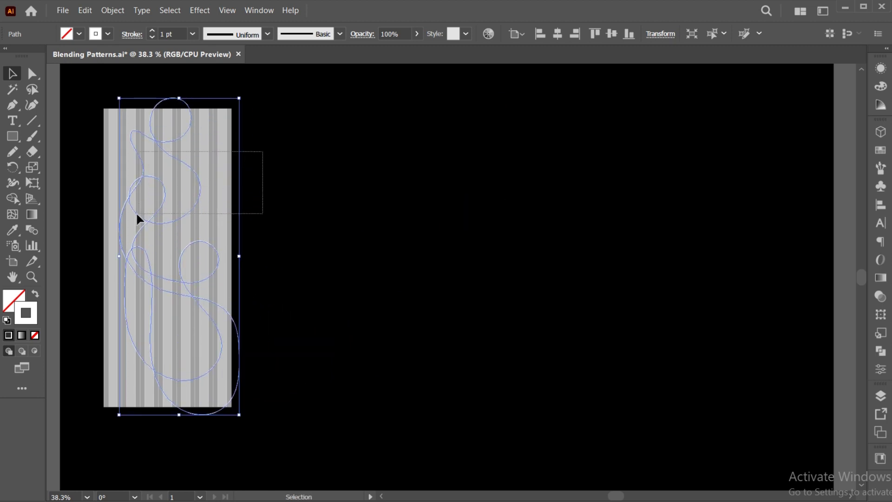
Envelope-distort the blend with the curve as top object, rotated and stretched diagonally
click(112, 11)
mouse_move(144, 368)
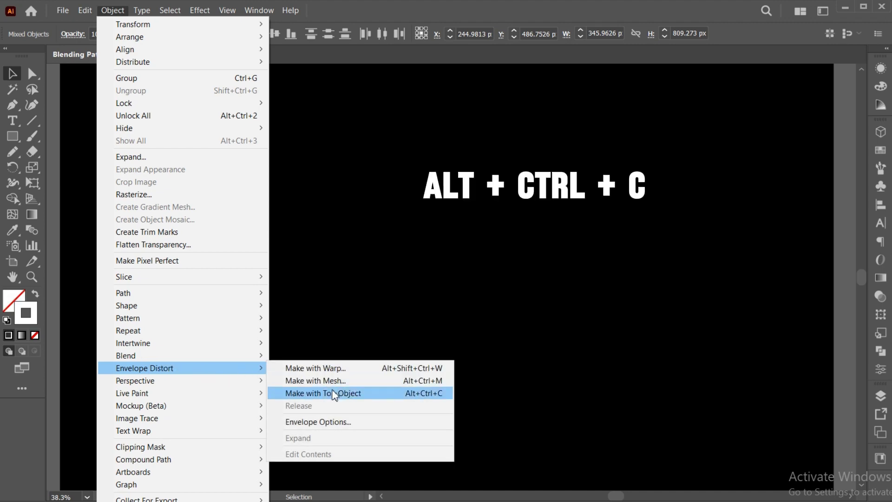
key(ctrl+alt+c)
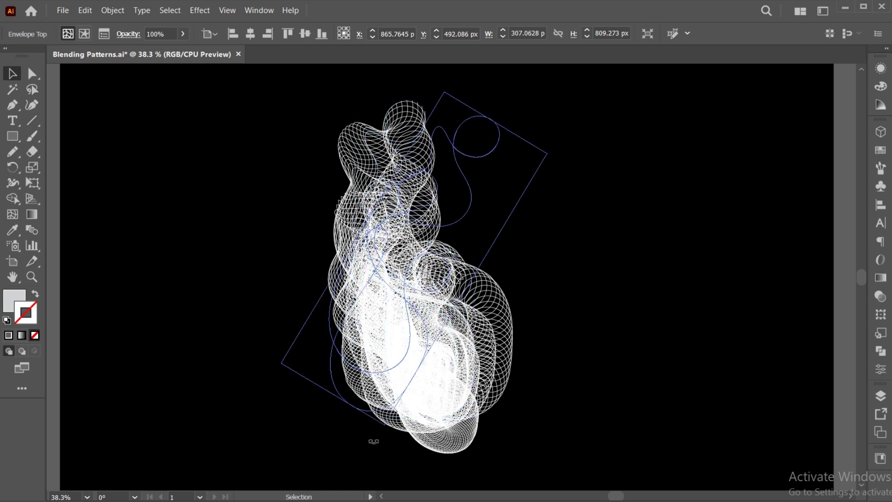
drag(374, 442, 275, 342)
drag(175, 365, 212, 335)
mouse_move(548, 175)
mouse_down()
mouse_move(650, 237)
mouse_move(655, 280)
mouse_move(701, 334)
mouse_move(385, 291)
mouse_up()
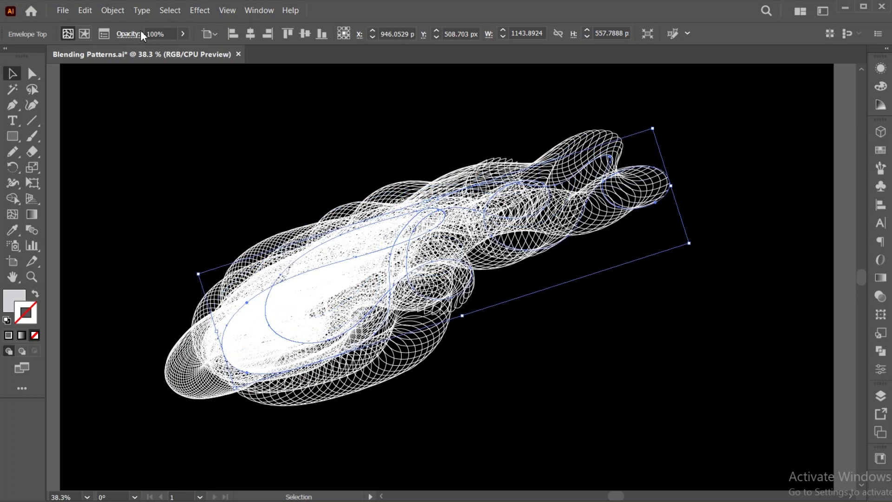
Expand the distorted wireframe form into plain shapes
click(112, 10)
click(136, 157)
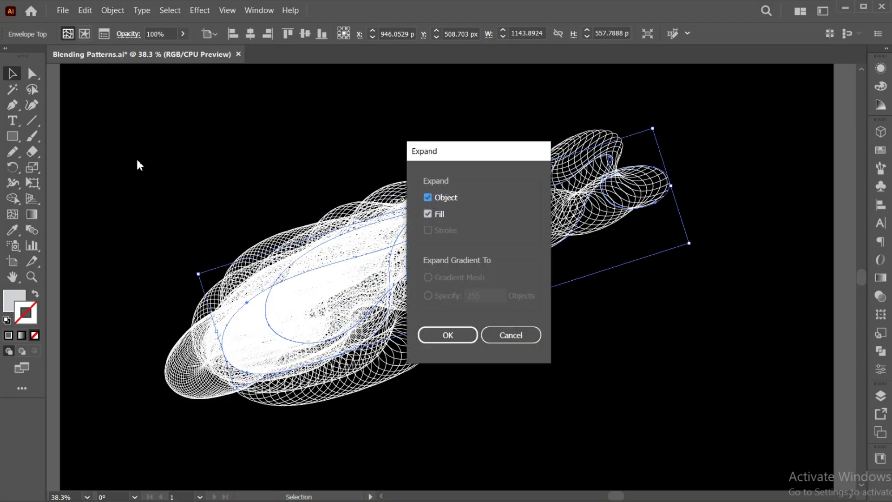
click(447, 335)
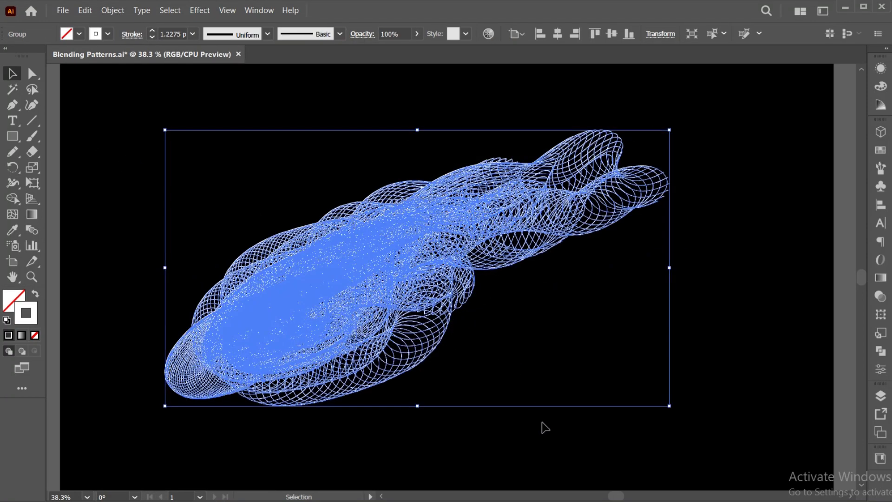
key(period)
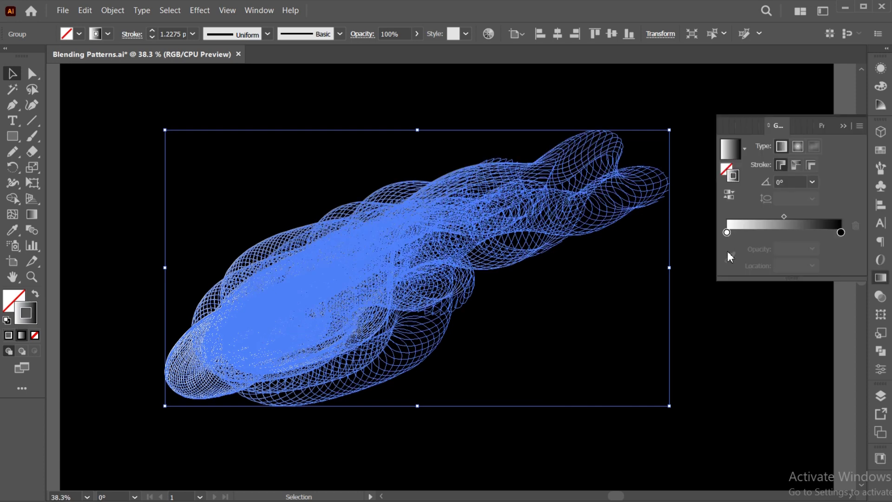
Set the first three gradient stops to red, yellow and green
double_click(727, 232)
click(700, 361)
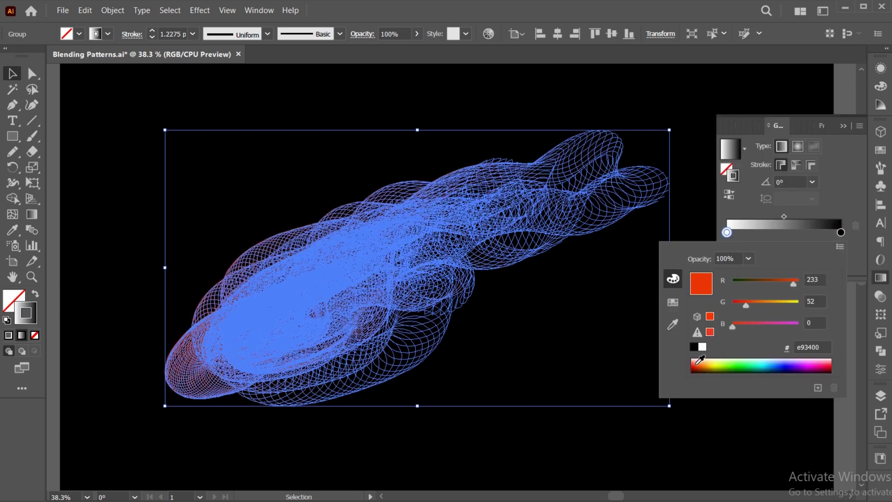
click(748, 233)
double_click(749, 232)
click(712, 361)
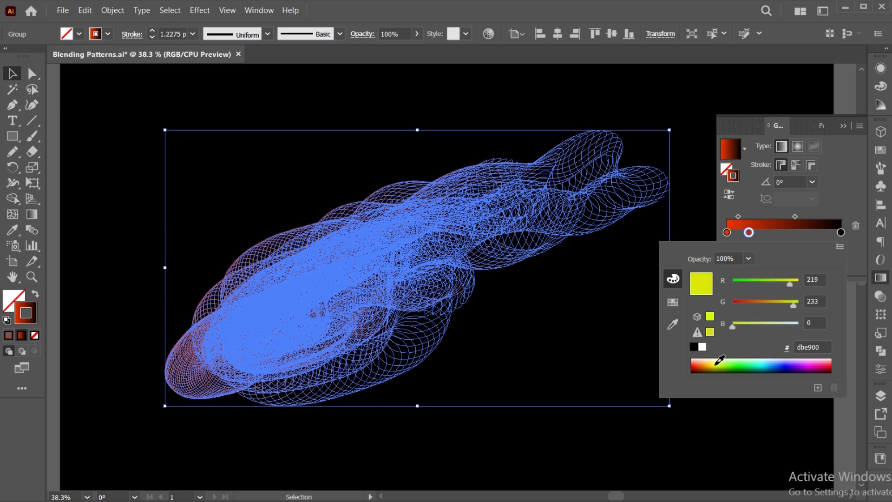
click(768, 232)
double_click(768, 233)
click(755, 361)
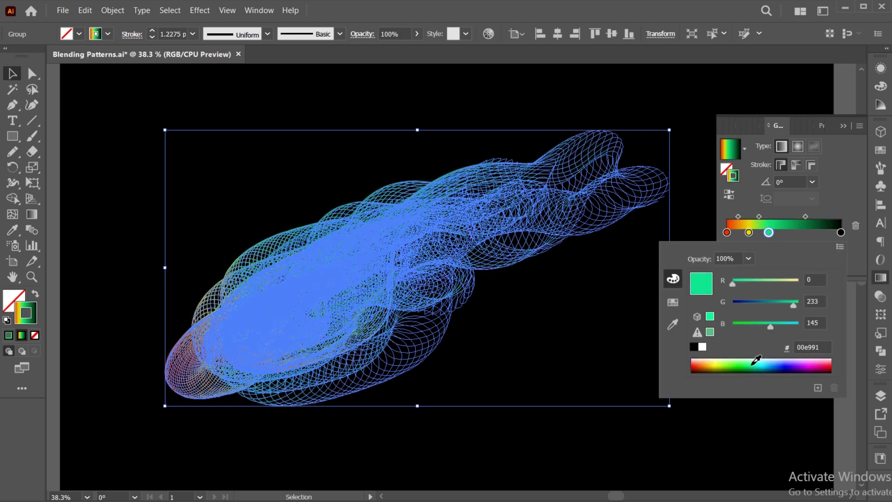
Add blue and dark blue stops and make the end stop purple
click(797, 233)
double_click(797, 233)
click(770, 360)
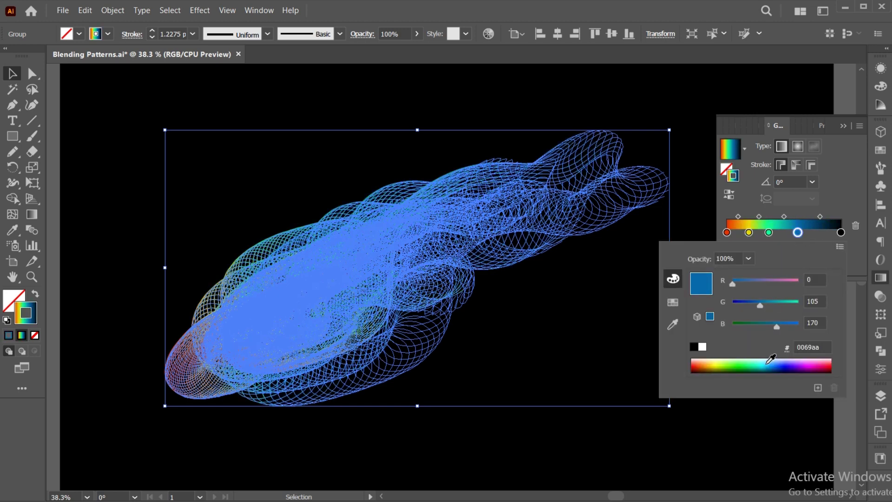
click(818, 232)
double_click(818, 232)
click(789, 369)
click(840, 233)
double_click(840, 232)
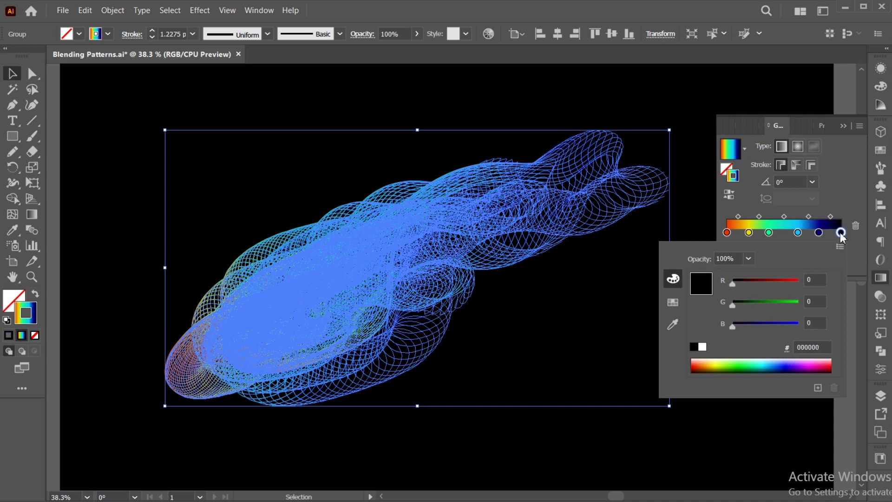
click(812, 361)
Close the gradient settings and nudge the wireframe form slightly up and right
click(786, 290)
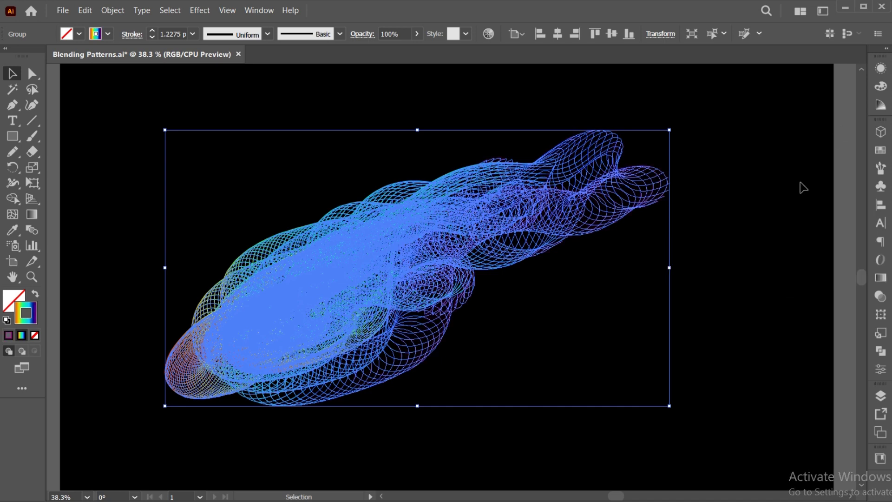
click(706, 335)
drag(324, 328, 328, 325)
click(85, 10)
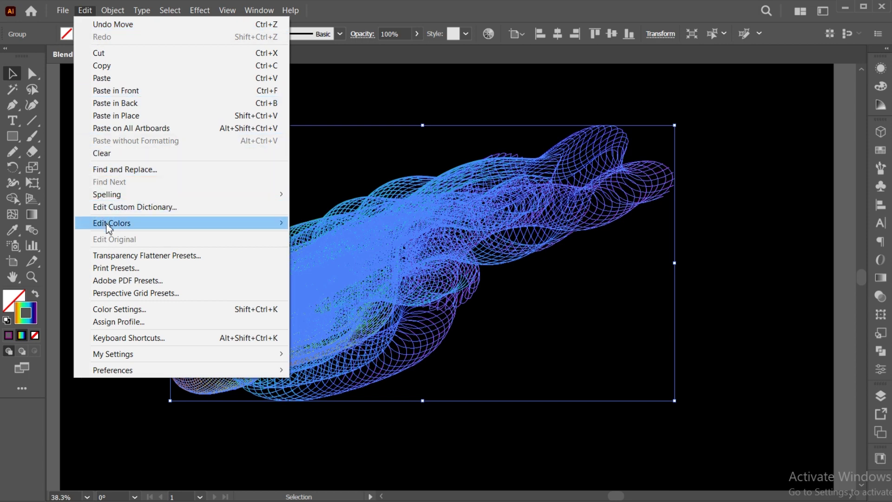
Rotate the Recolor Artwork colour wheel to give yellow, purple and orange tones
mouse_move(112, 223)
click(324, 222)
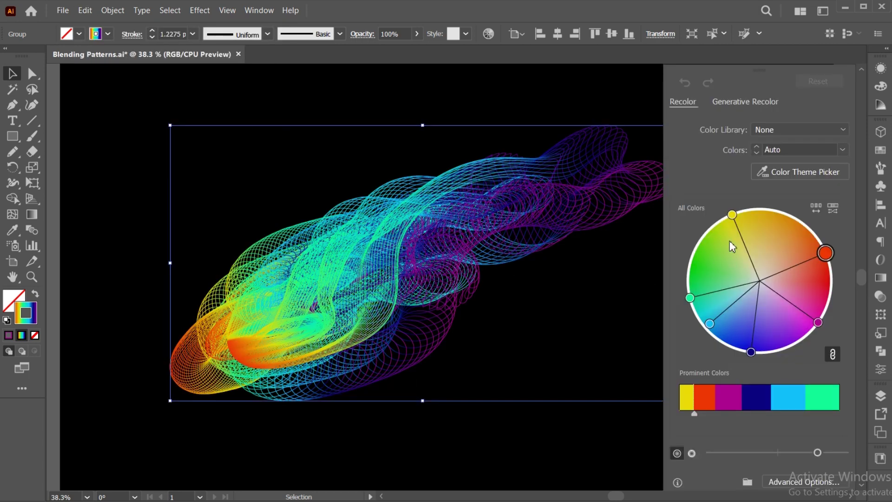
mouse_move(735, 219)
mouse_down()
mouse_move(751, 225)
mouse_move(751, 325)
mouse_up()
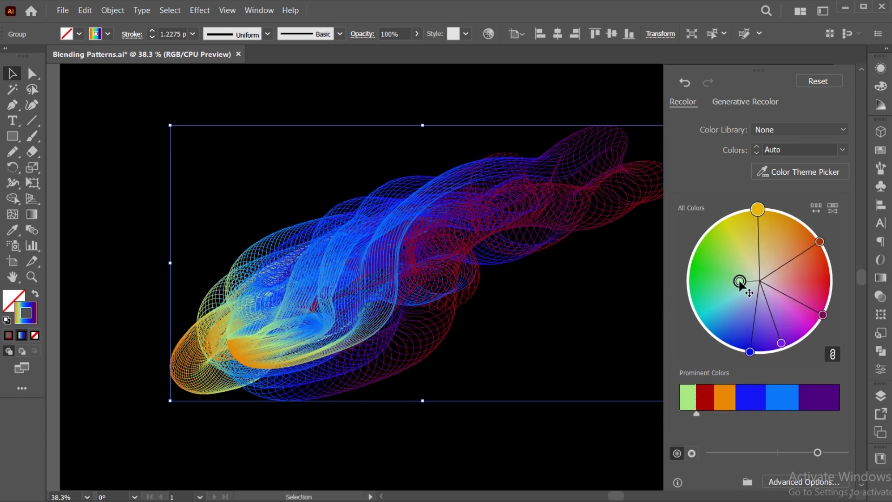
drag(707, 279, 697, 314)
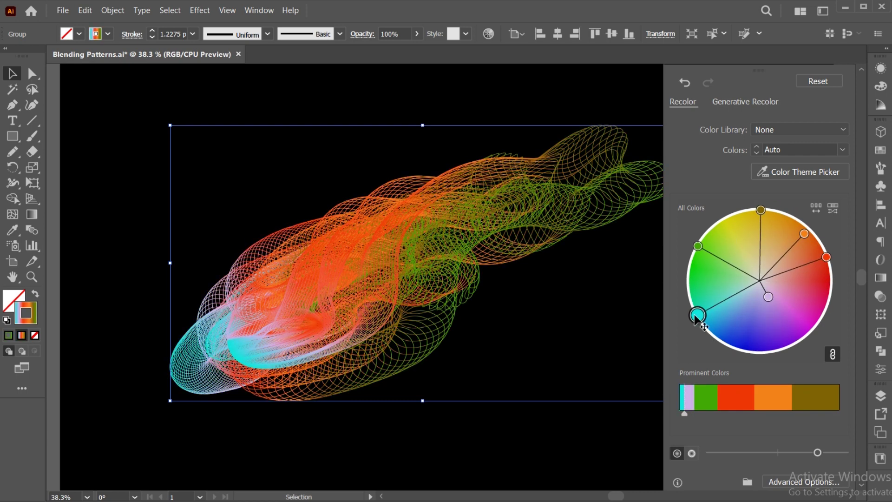
mouse_move(790, 235)
mouse_down()
mouse_move(822, 304)
mouse_move(761, 341)
mouse_up()
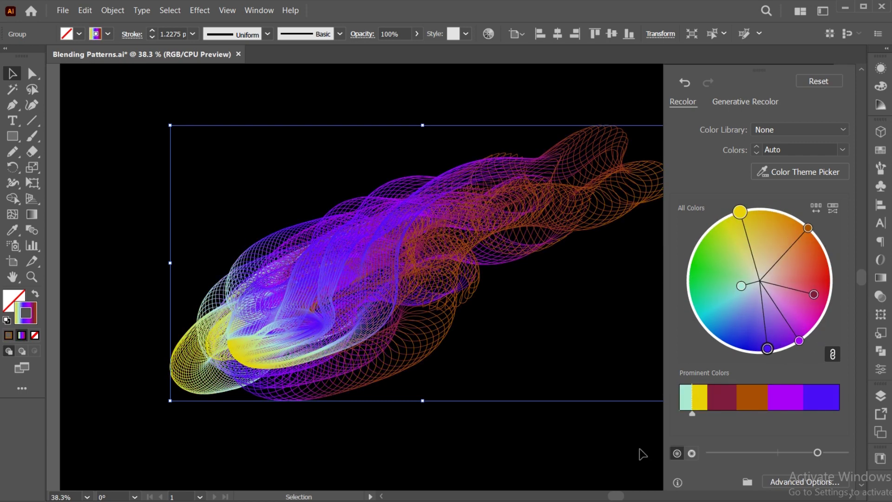